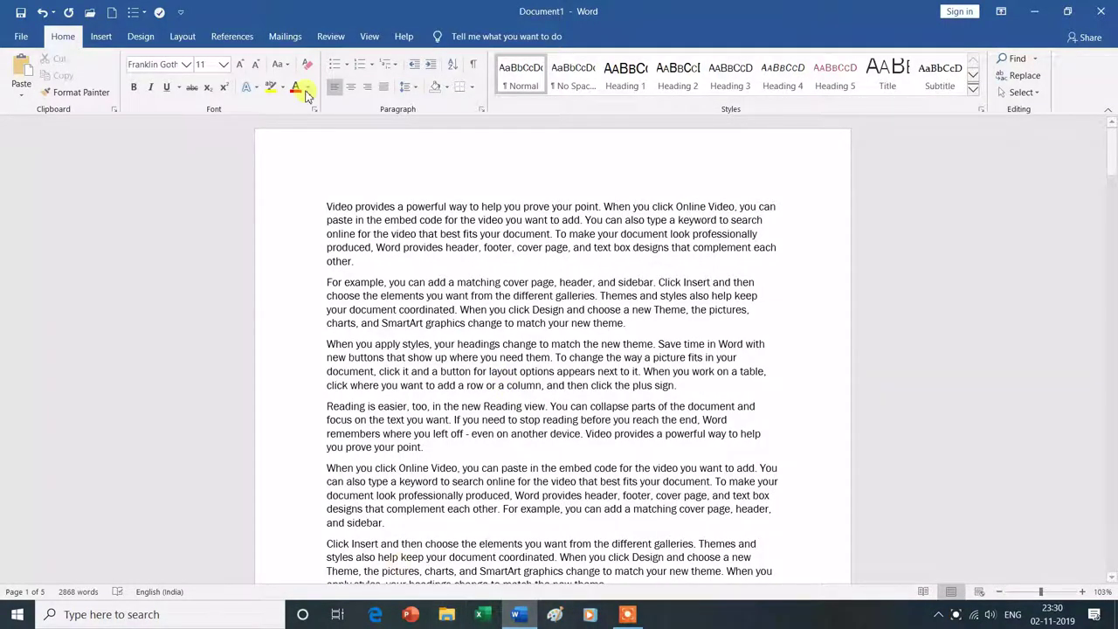
# Bring up the View ribbon with its Zoom controls for the five-page sample document
pyautogui.click(369, 39)
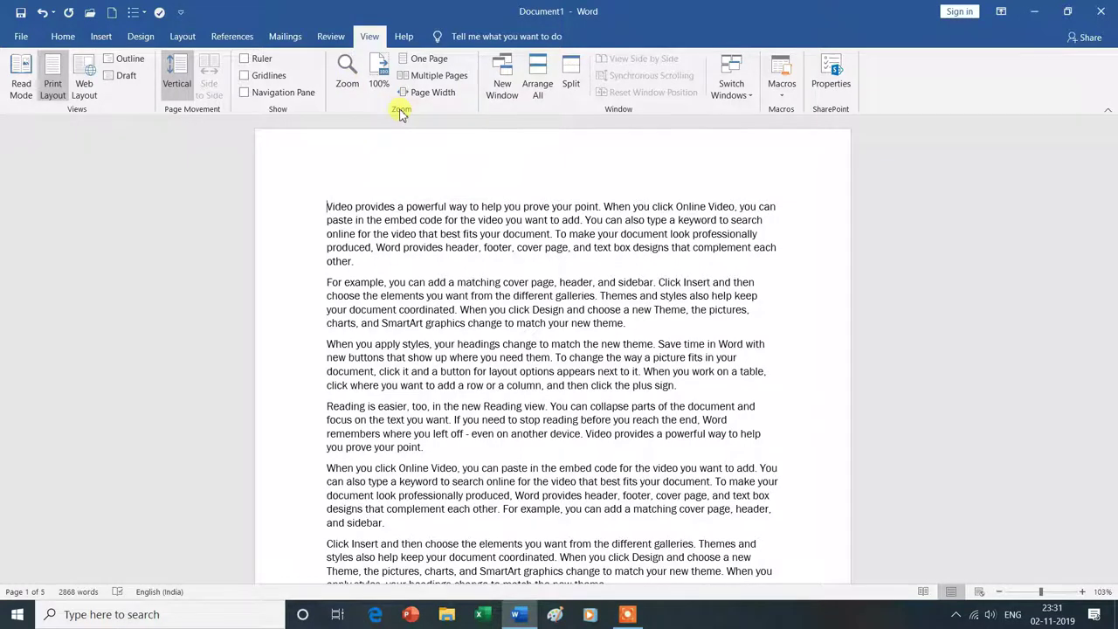
# Apply the 200% preset in the Zoom dialog to magnify the document
pyautogui.click(346, 76)
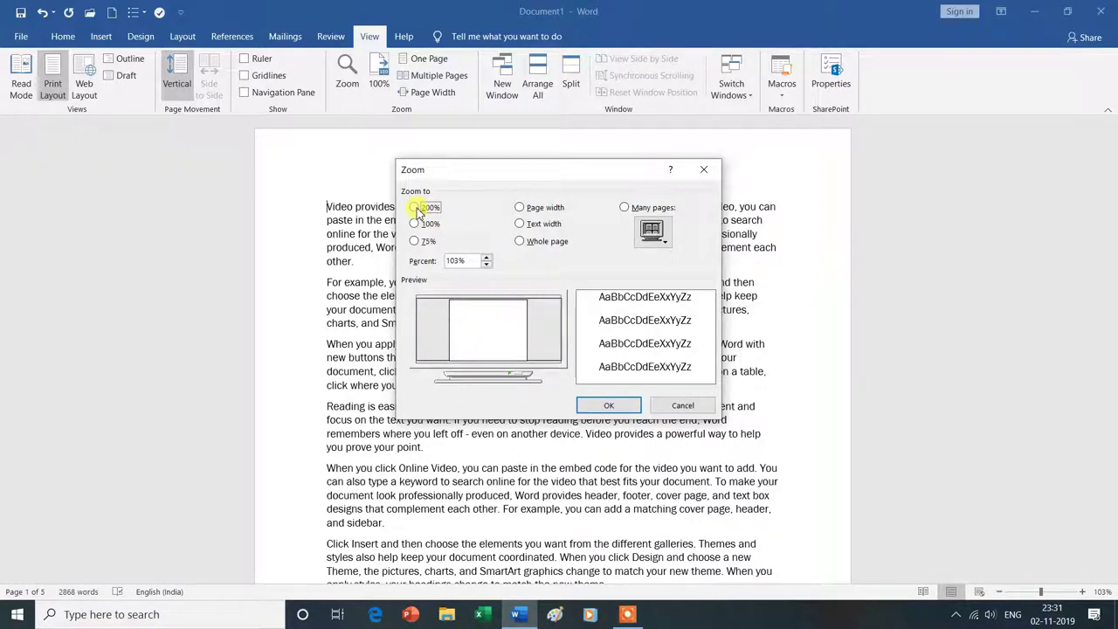
pyautogui.click(418, 211)
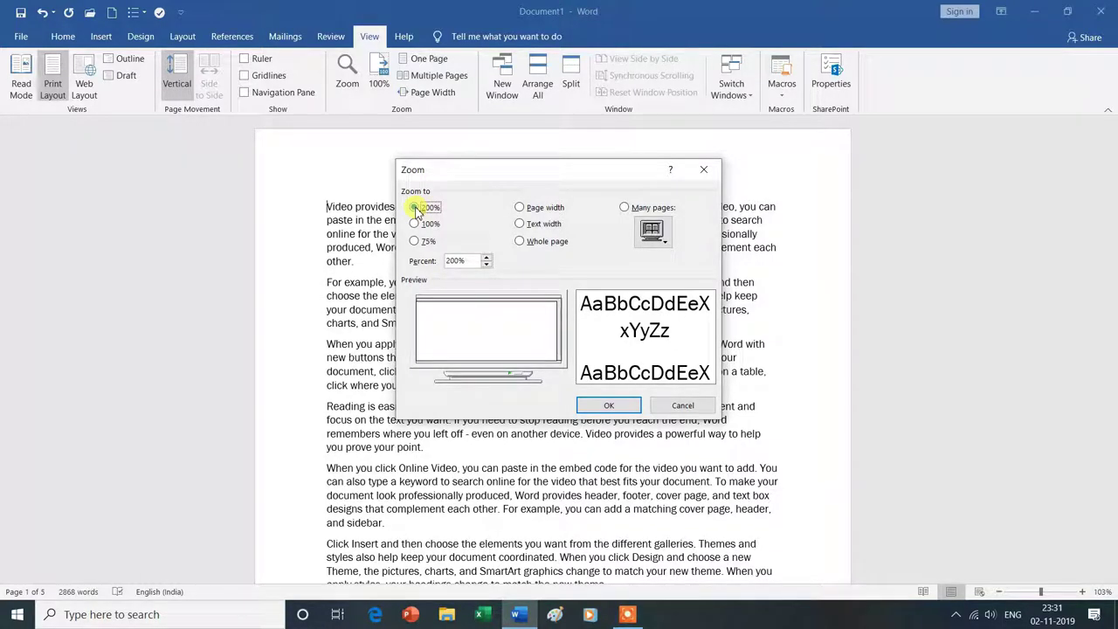
pyautogui.click(614, 406)
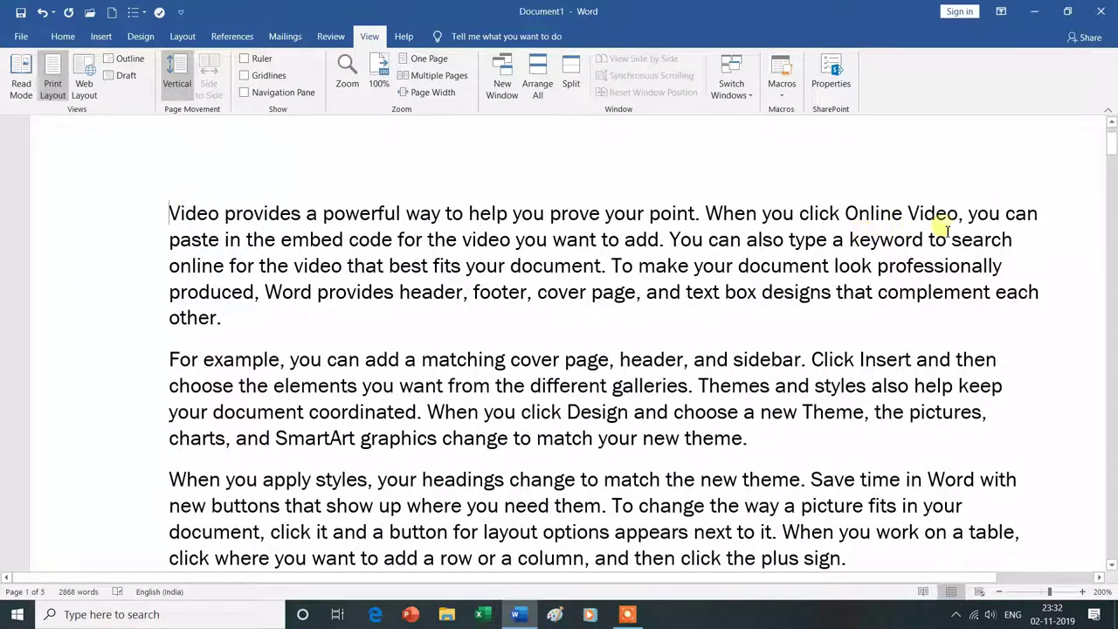
pyautogui.click(347, 76)
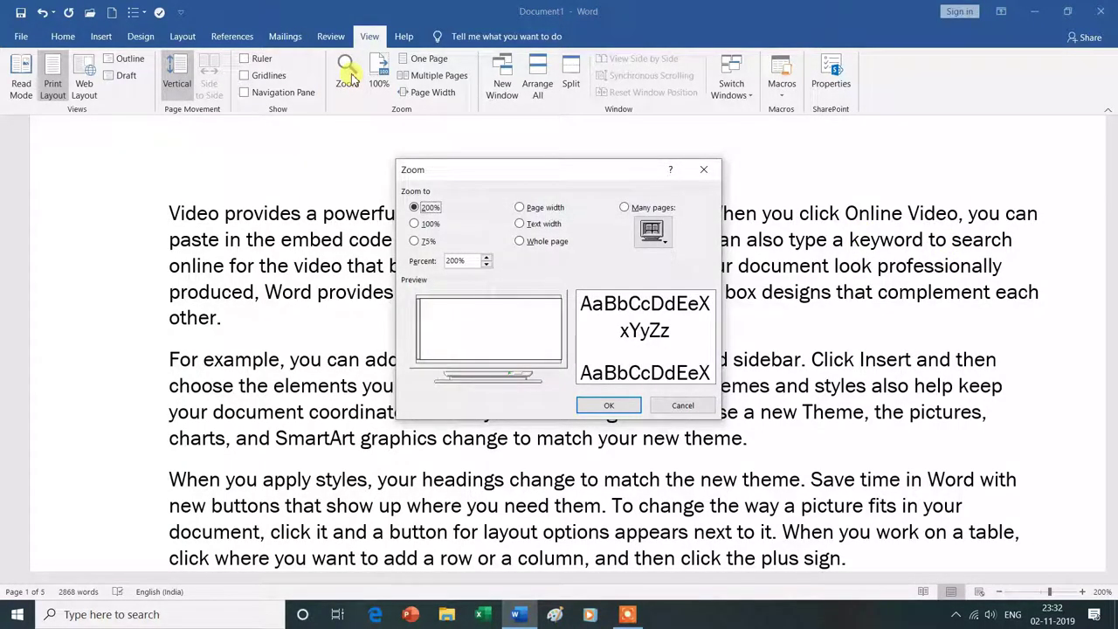
# Pick the 75% preset and apply it so two pages sit side by side
pyautogui.click(415, 242)
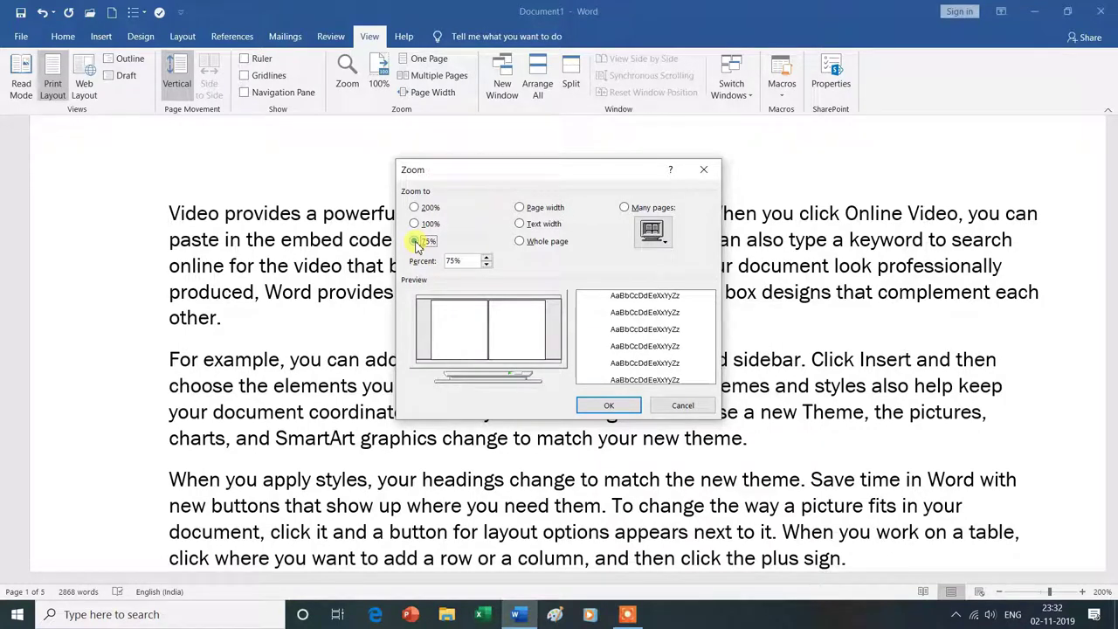
pyautogui.click(610, 405)
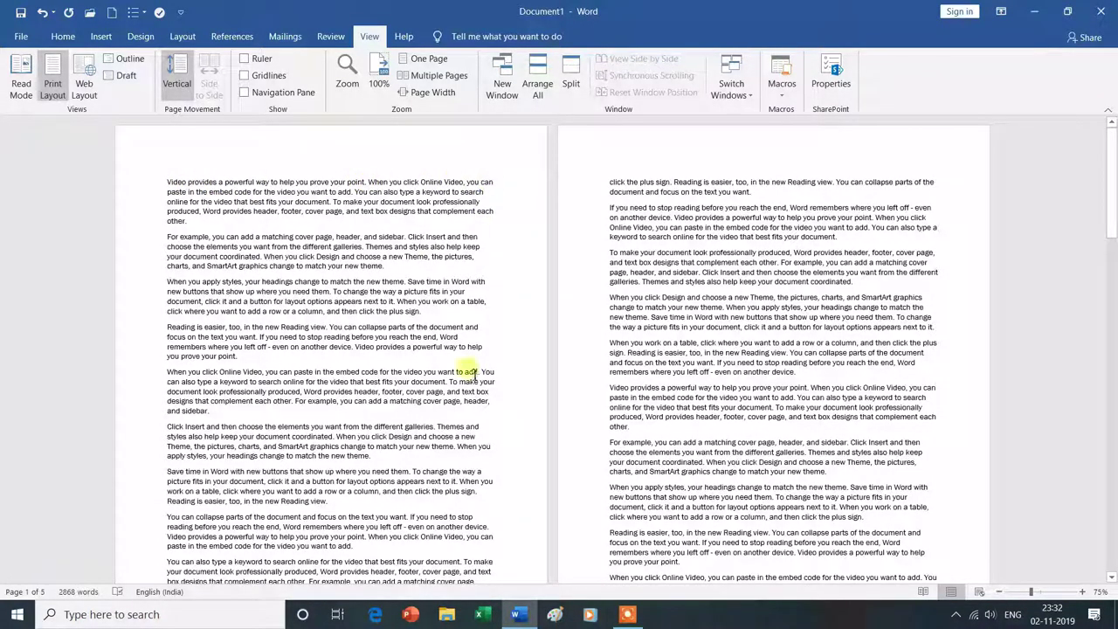
# Change the Zoom dialog's Percent value to 500% and apply it
pyautogui.click(348, 74)
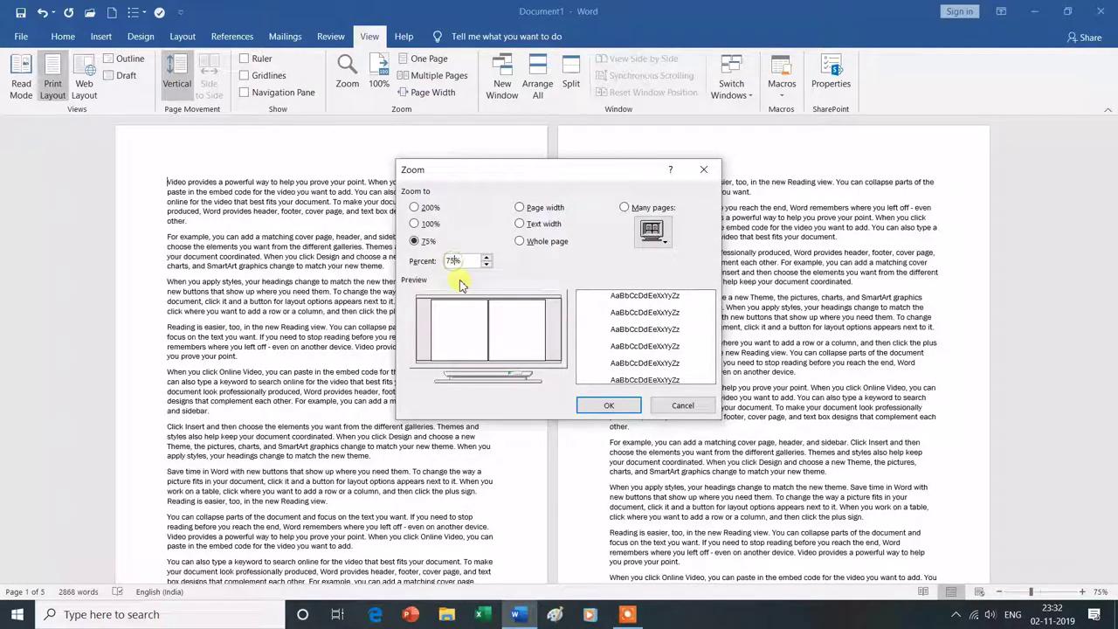
pyautogui.press('BackSpace')
pyautogui.press('BackSpace')
pyautogui.write('00')
pyautogui.click(608, 407)
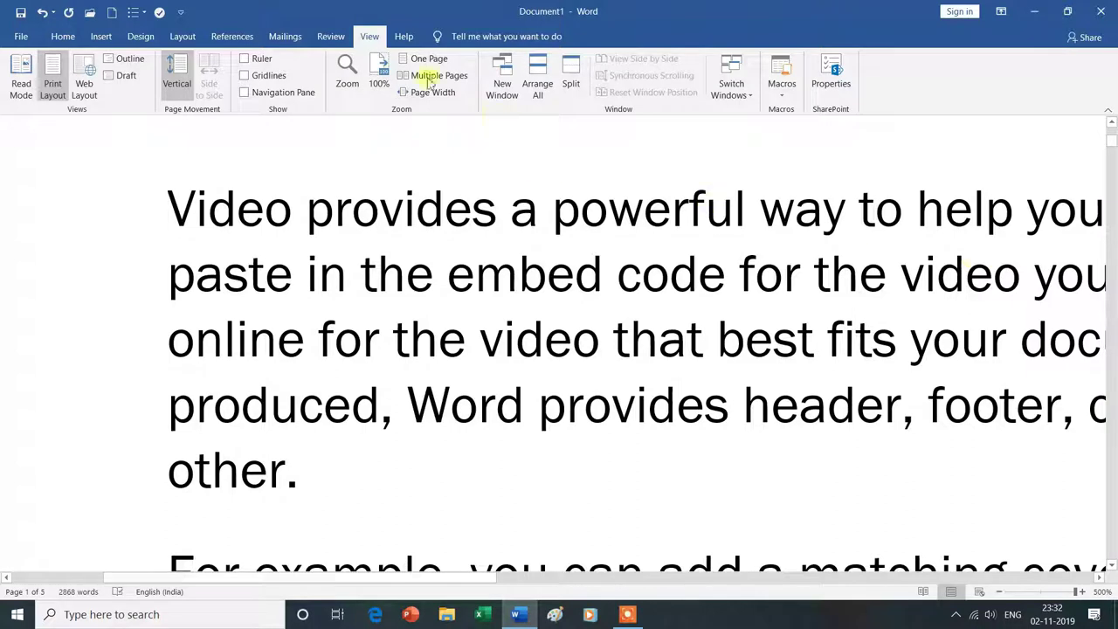
pyautogui.click(347, 74)
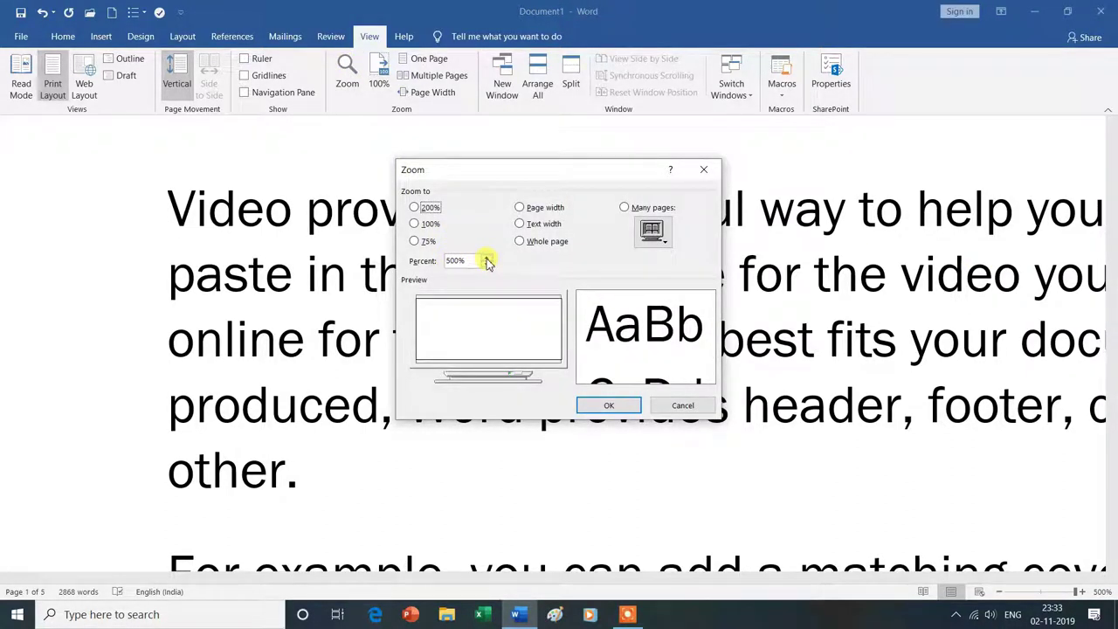
# Edit the Percent value down to 10% so all five pages appear in one row
pyautogui.click(486, 259)
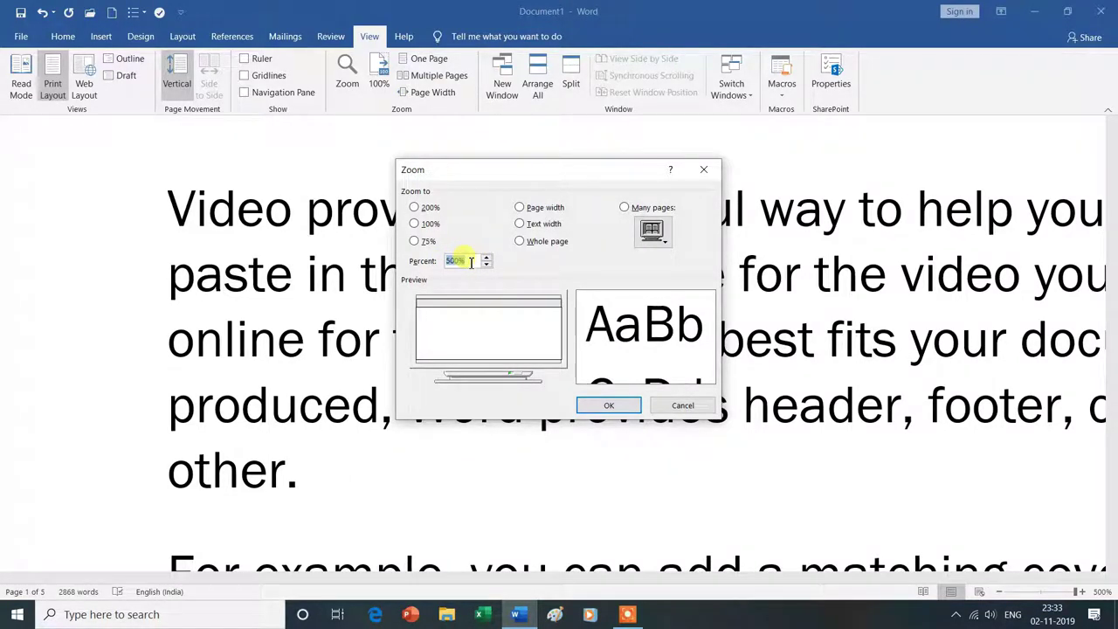
pyautogui.click(462, 262)
pyautogui.press('BackSpace')
pyautogui.click(608, 407)
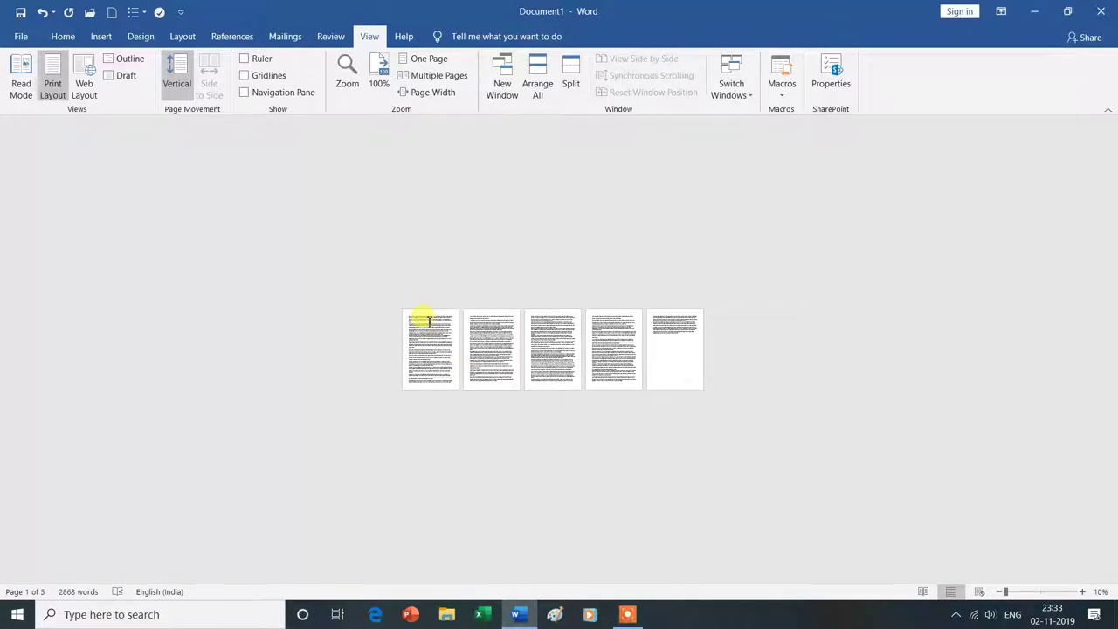
pyautogui.click(347, 82)
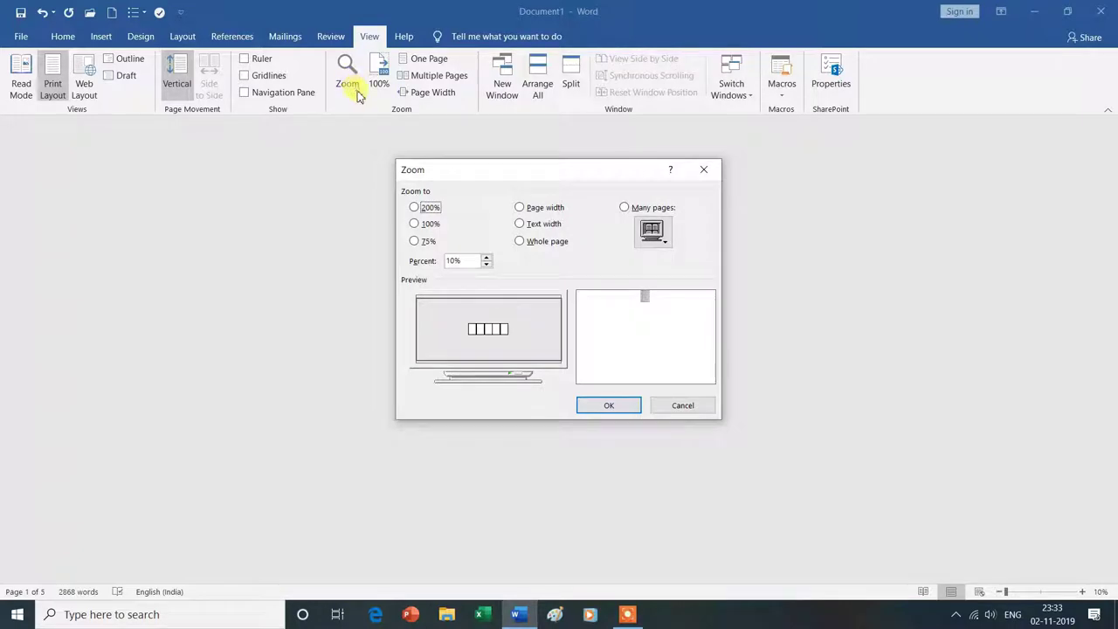
# Choose the 75% preset and confirm it, then reconfirm 75% in the reopened dialog
pyautogui.click(414, 241)
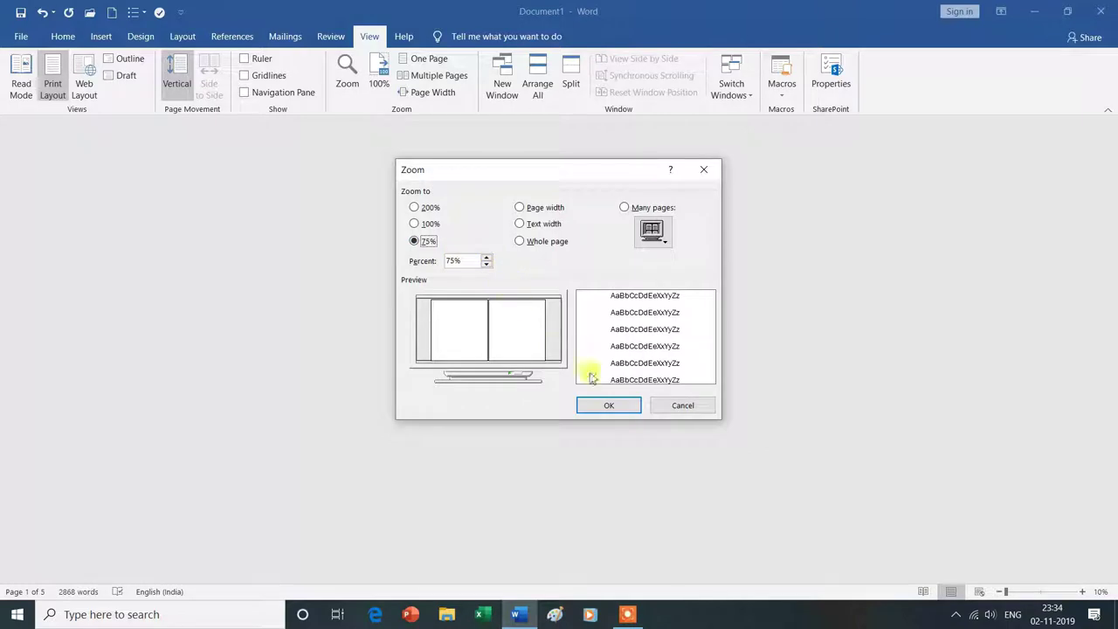
pyautogui.click(611, 407)
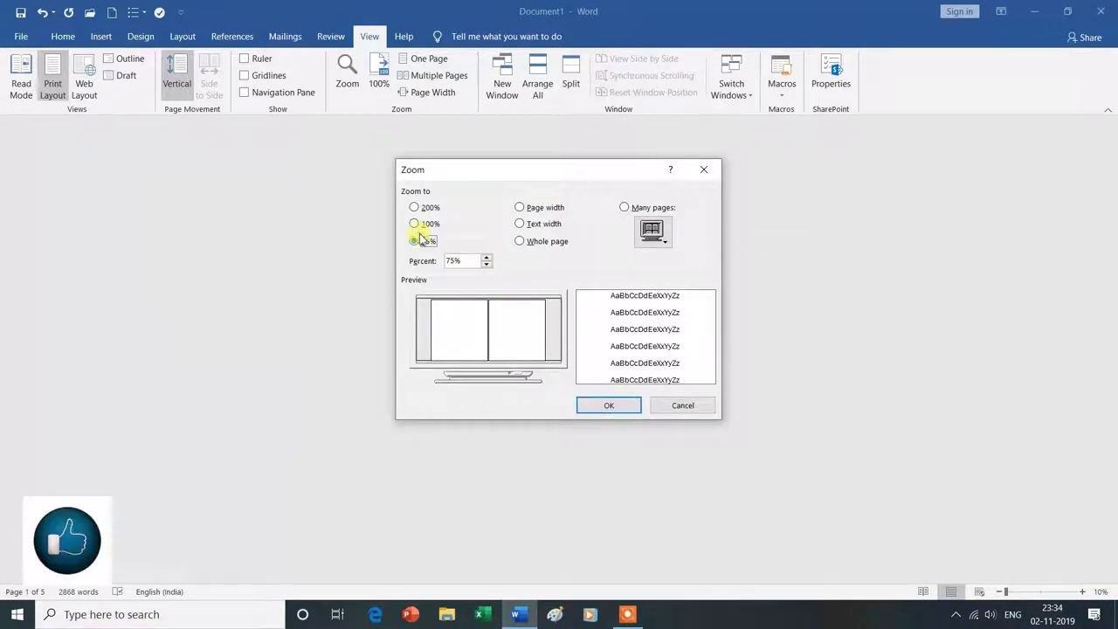
pyautogui.click(609, 406)
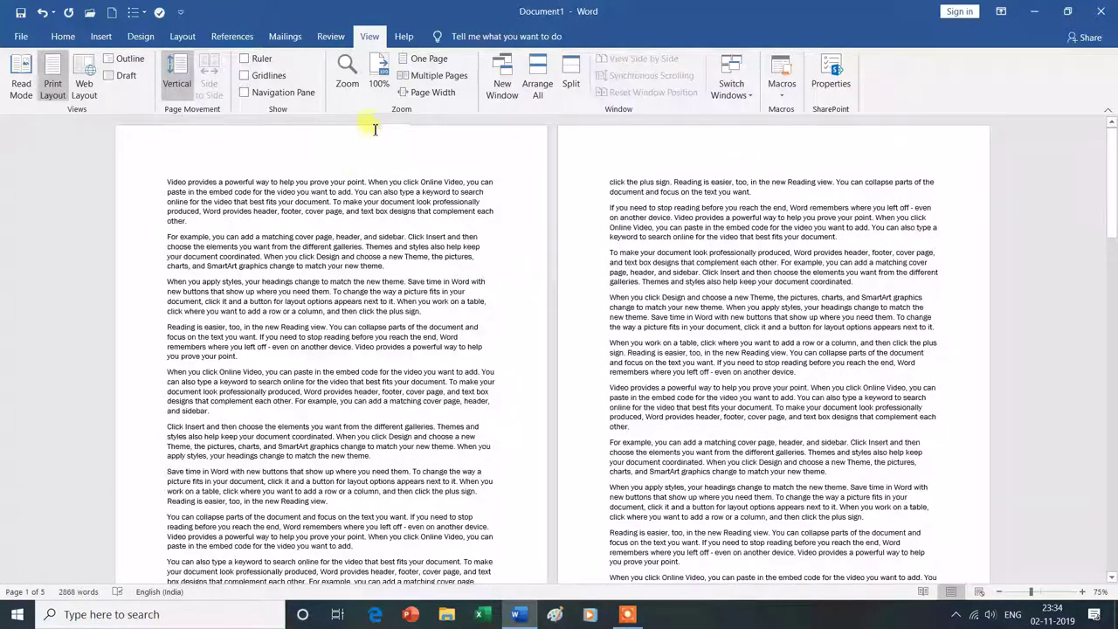
pyautogui.click(354, 80)
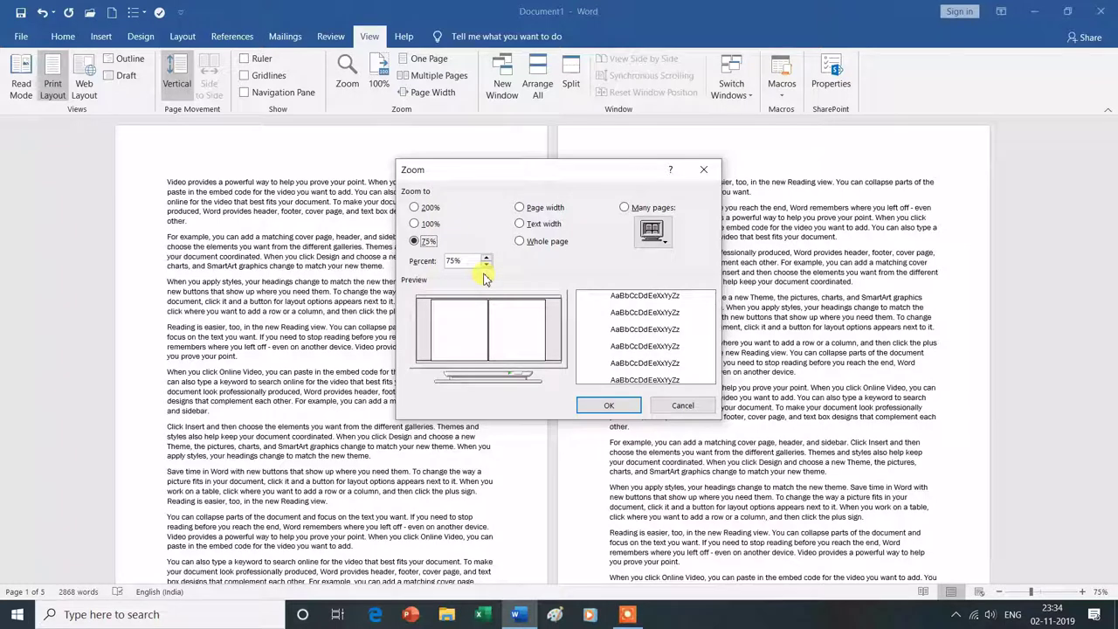
pyautogui.click(616, 408)
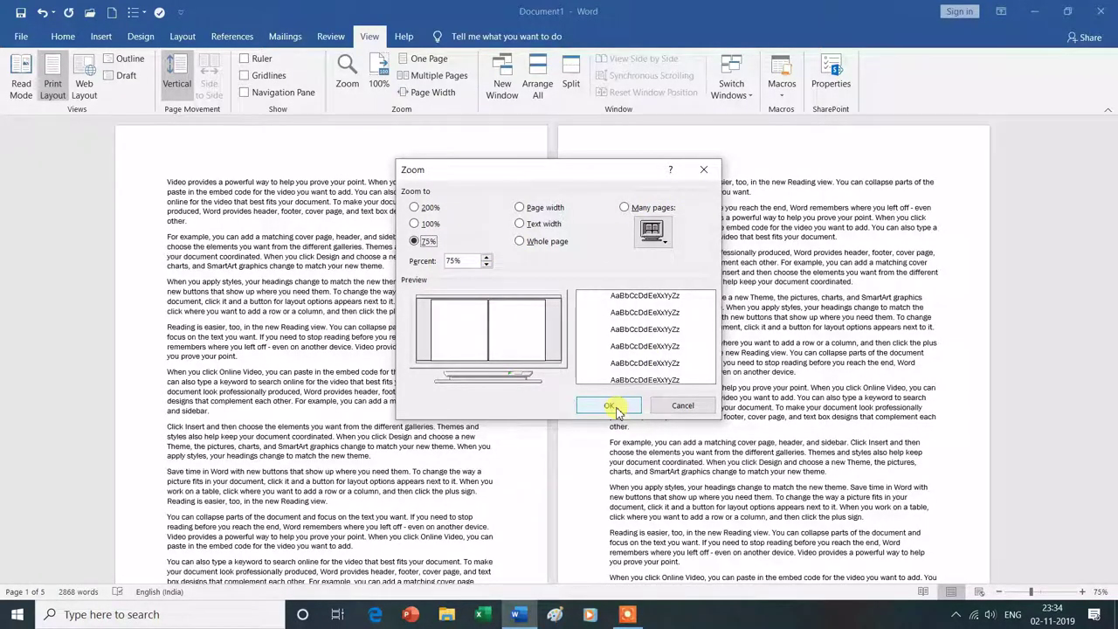
pyautogui.click(615, 408)
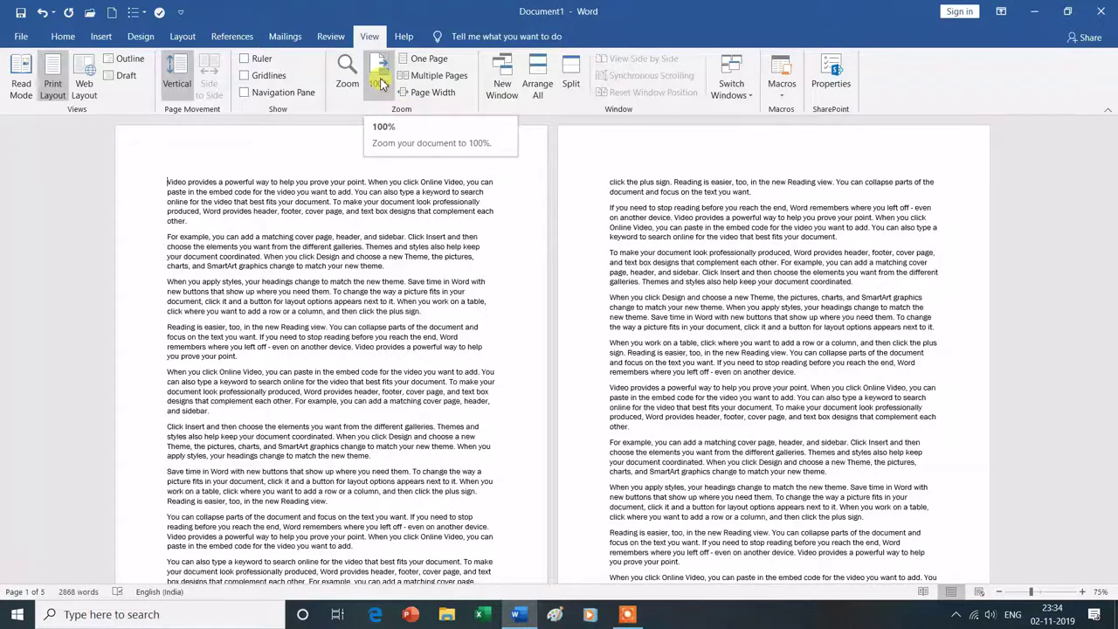
# Go to 100% zoom, then switch to One Page so the whole page fits at 55%
pyautogui.click(382, 83)
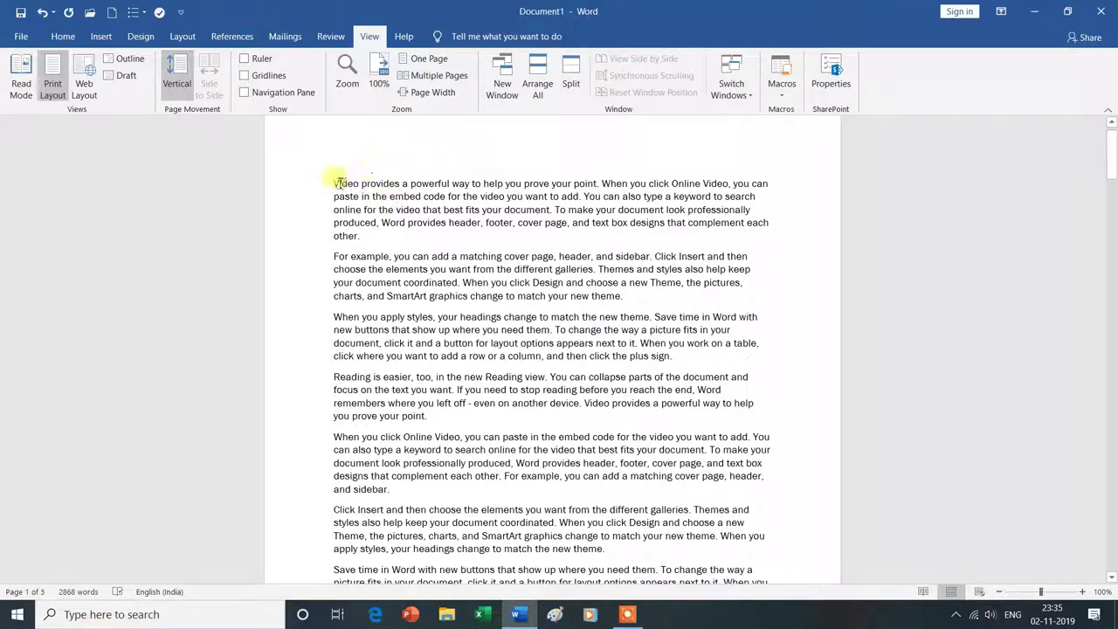
pyautogui.click(422, 61)
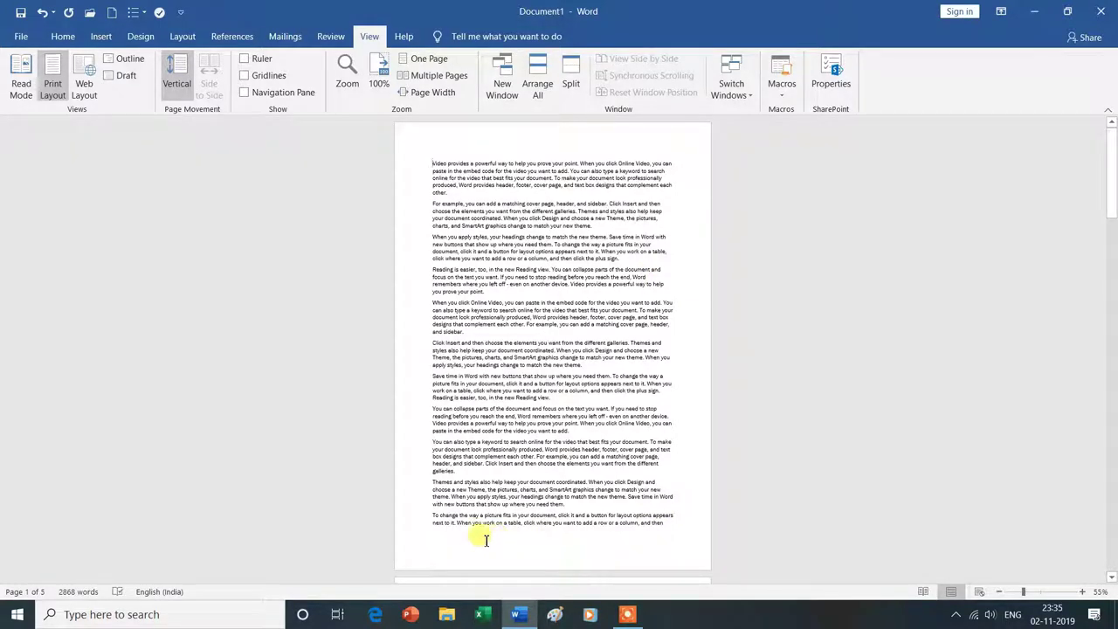
# Show Multiple Pages three across and scroll to bring the remaining two pages into view
pyautogui.click(428, 81)
pyautogui.click(428, 81)
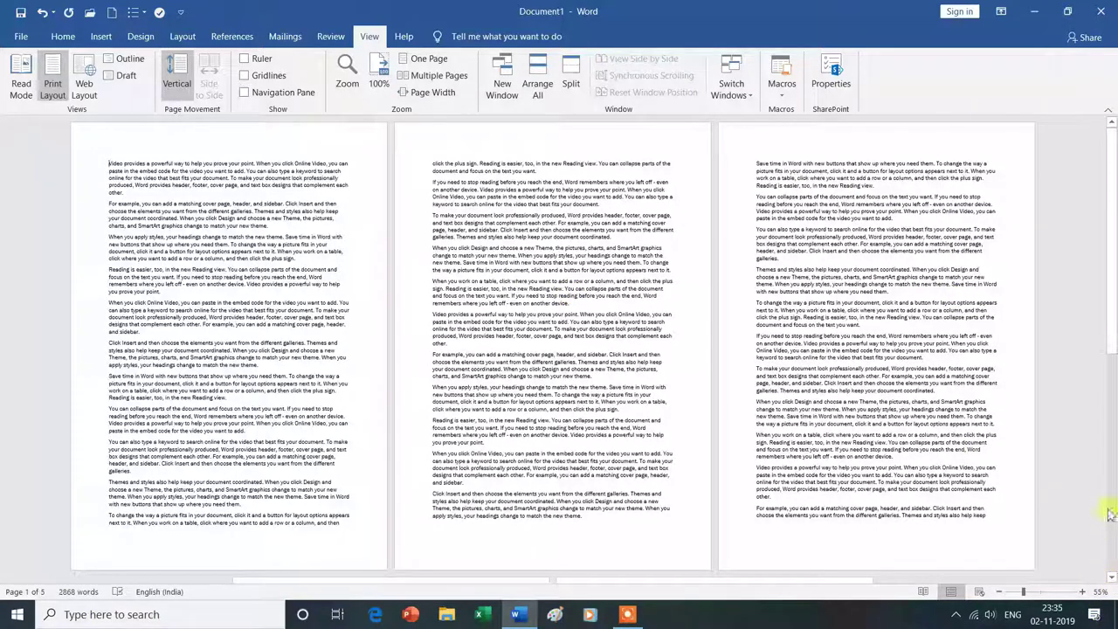
pyautogui.moveTo(1113, 581); pyautogui.dragTo(1112, 581)
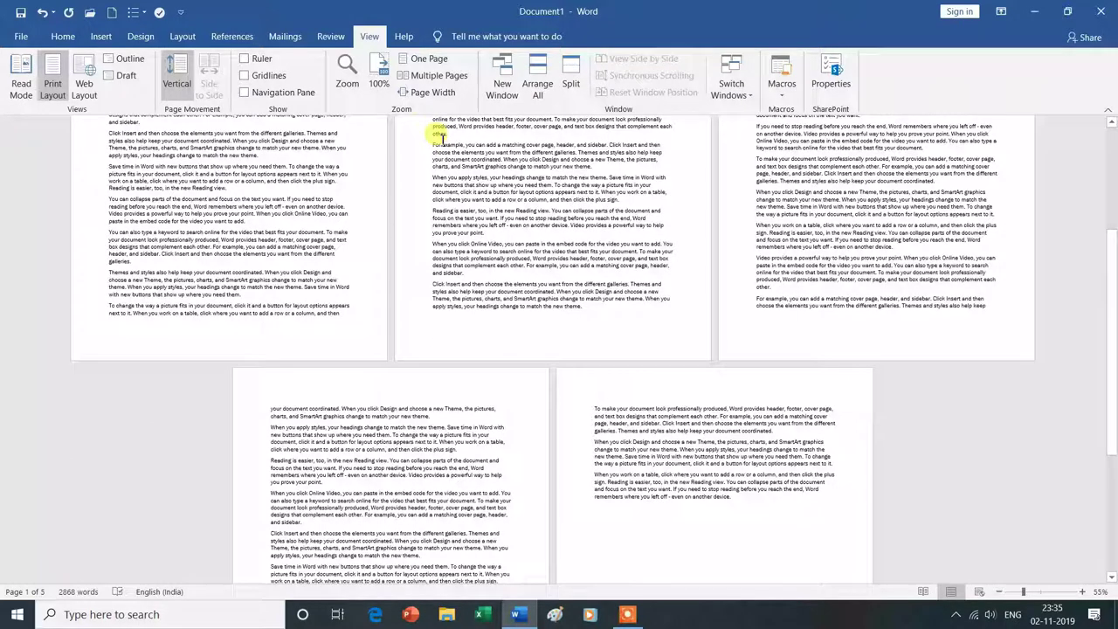
pyautogui.click(428, 98)
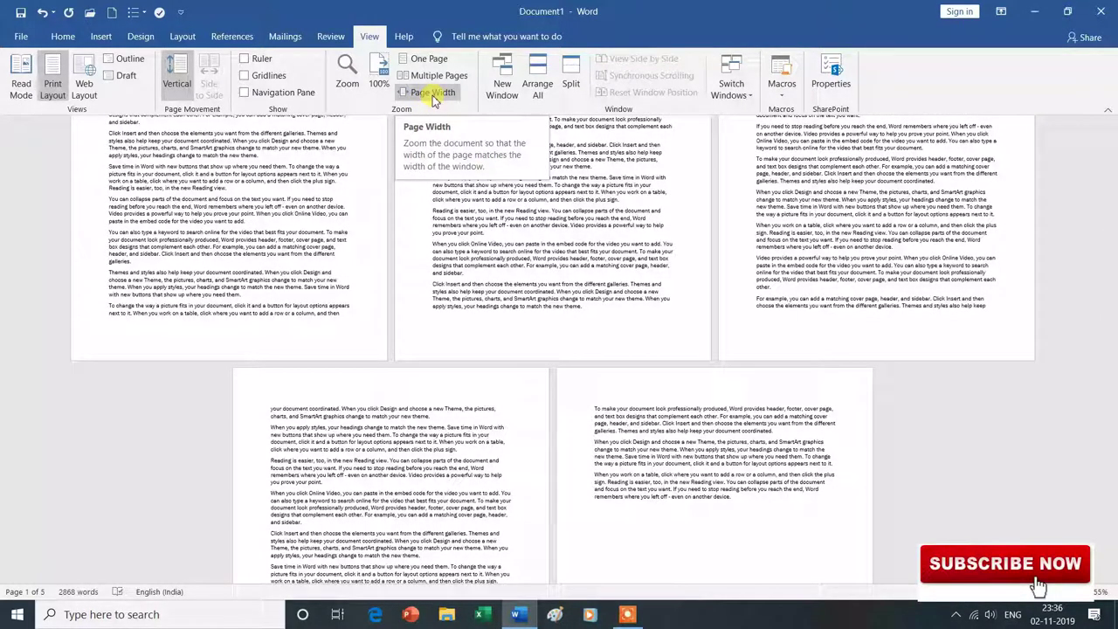
# Apply Page Width so the text fills the window edge to edge at 182%
pyautogui.click(434, 95)
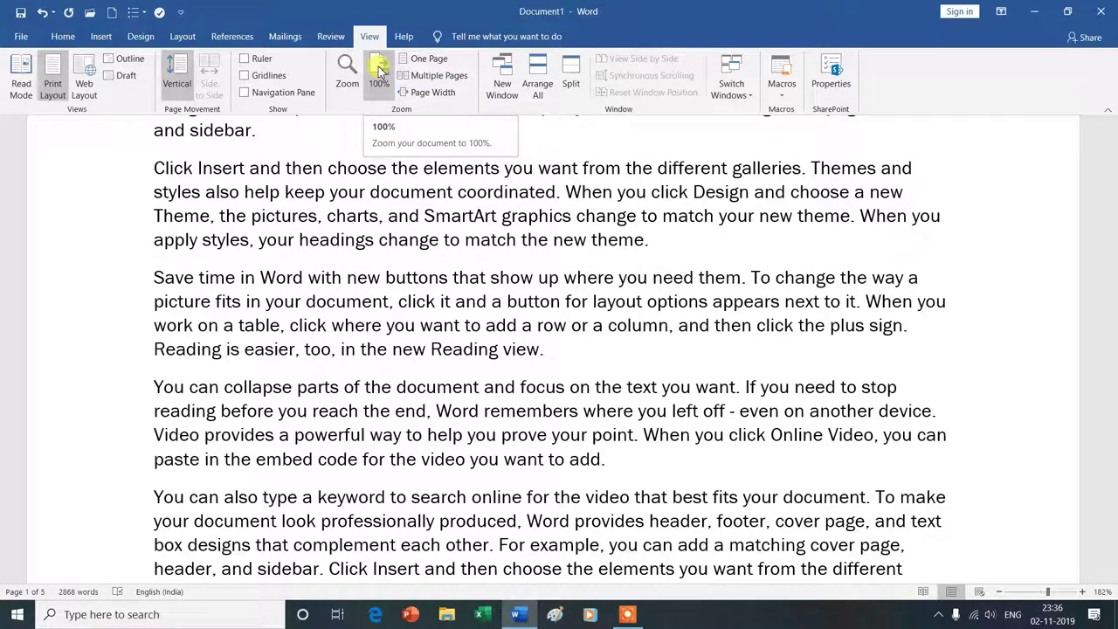
# Reset the zoom to 100%, showing a single centered page at normal size
pyautogui.click(379, 71)
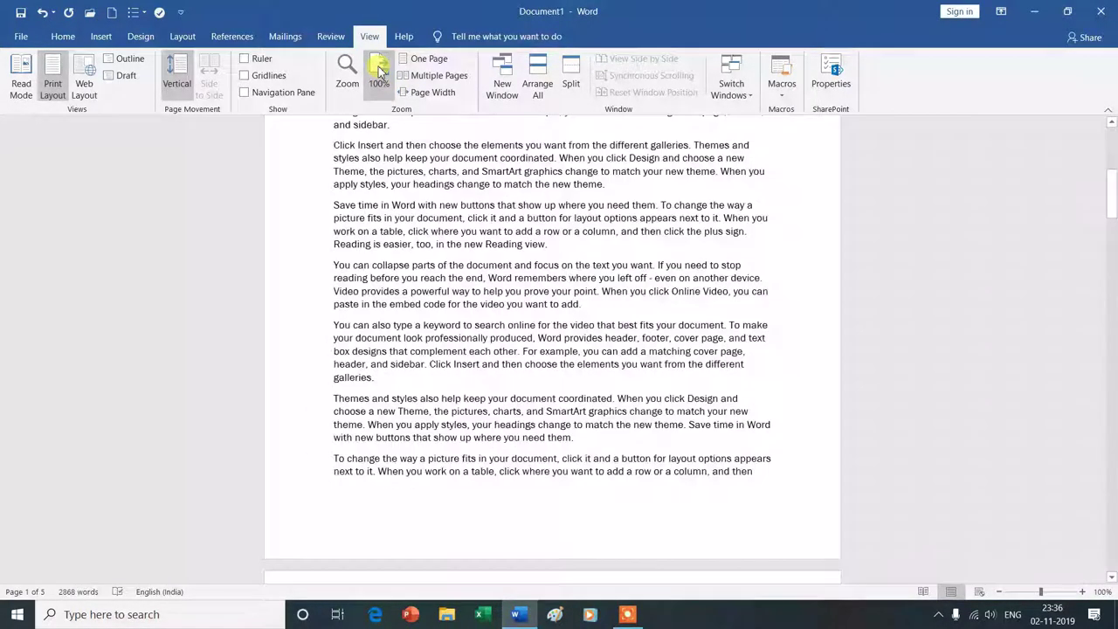